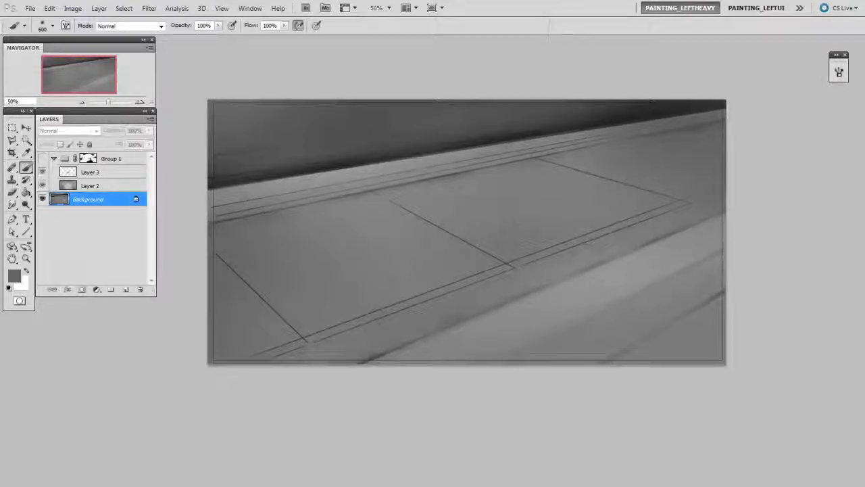
Show the hidden Group 1 layer group.
left_click(43, 158)
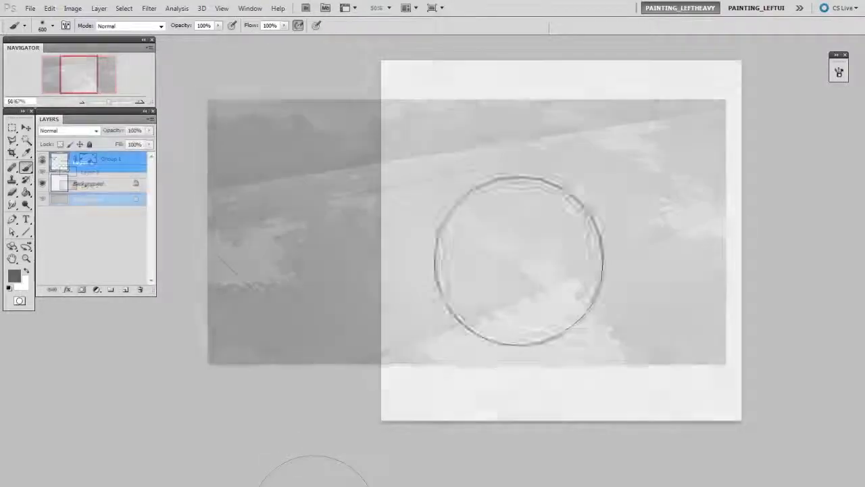
Paint overlapping grey strokes on Layer 1 with a hard round brush, enlarging it from 125 px to 250 px.
right_click(546, 232)
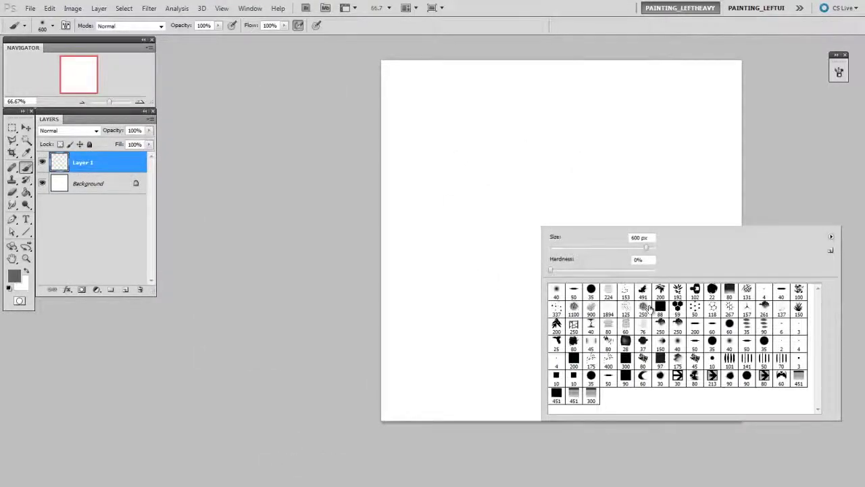
left_click(433, 235)
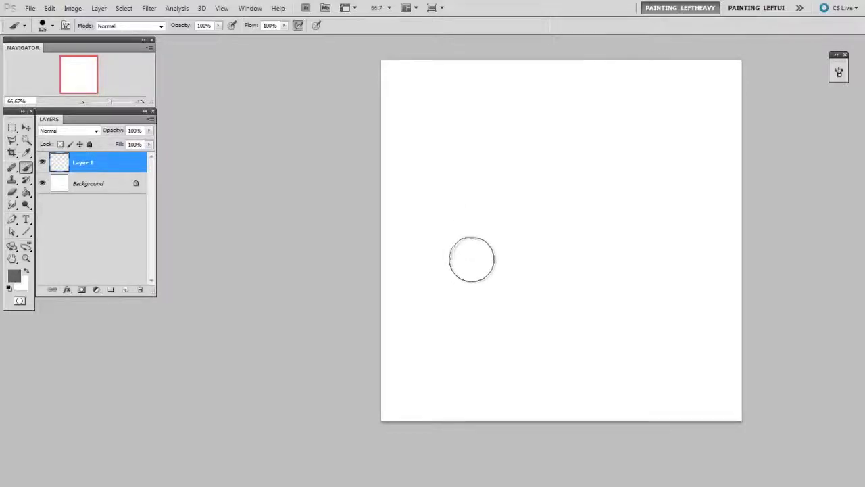
mouse_move(471, 257)
left_mouse_down()
mouse_move(469, 187)
mouse_move(473, 258)
mouse_move(507, 148)
mouse_move(481, 255)
mouse_move(517, 149)
mouse_move(496, 246)
mouse_move(535, 147)
left_mouse_up()
key("bracketright")
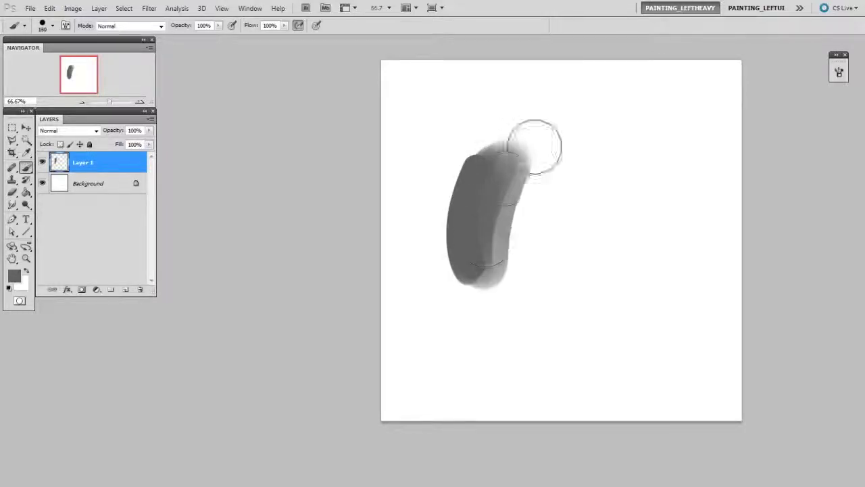
key("bracketright")
mouse_move(494, 275)
left_mouse_down()
mouse_move(513, 175)
mouse_move(510, 199)
mouse_move(550, 132)
mouse_move(497, 277)
mouse_move(554, 134)
mouse_move(502, 266)
mouse_move(604, 149)
left_mouse_up()
key("bracketright")
key("bracketright")
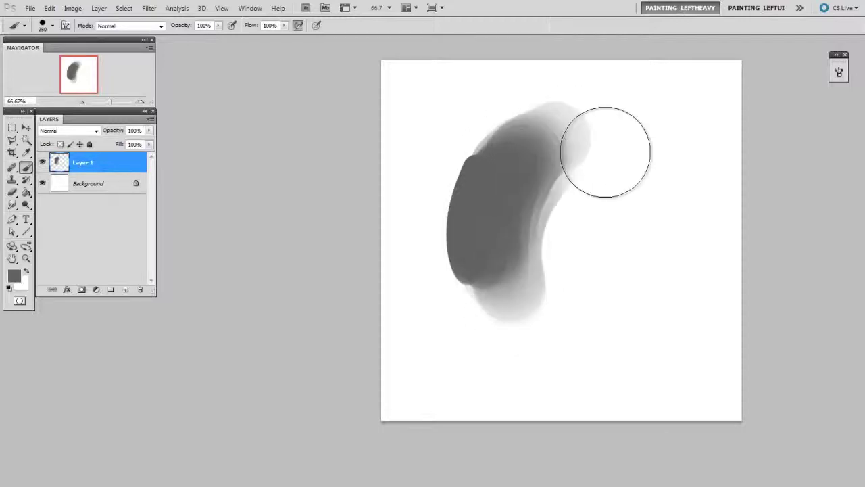
Fade the right and lower edges of the grey strokes with a soft round eraser, reducing its size to 400 px.
key("e")
right_click(564, 161)
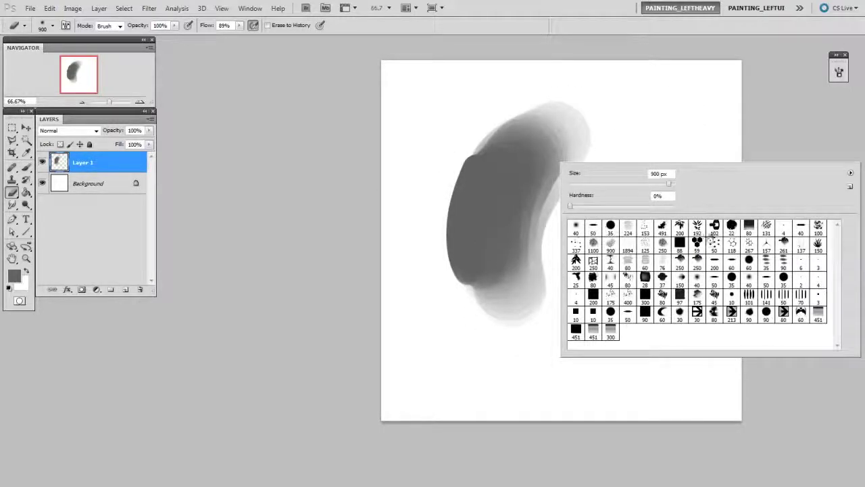
left_click_drag(473, 255, 472, 256)
key("bracketright")
key("bracketleft")
key("bracketleft")
key("bracketleft")
key("bracketleft")
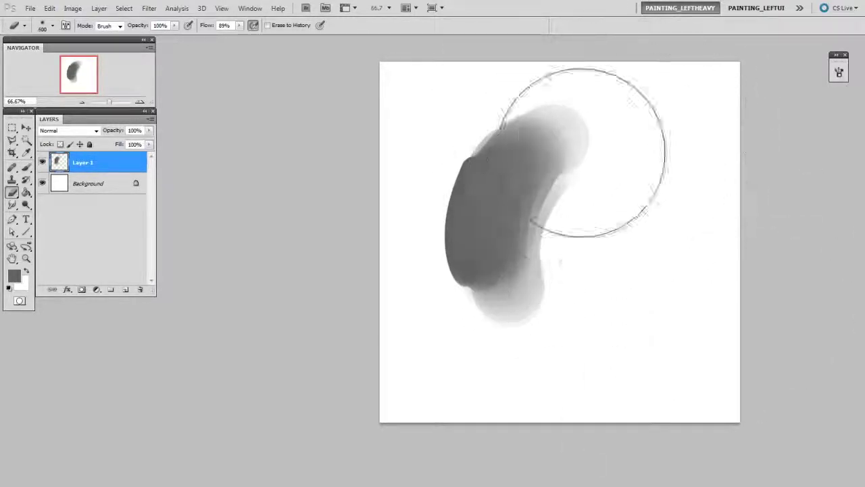
mouse_move(588, 164)
left_mouse_down()
mouse_move(615, 130)
mouse_move(594, 215)
mouse_move(558, 144)
mouse_move(594, 246)
mouse_move(569, 191)
mouse_move(610, 142)
left_mouse_up()
key("bracketleft")
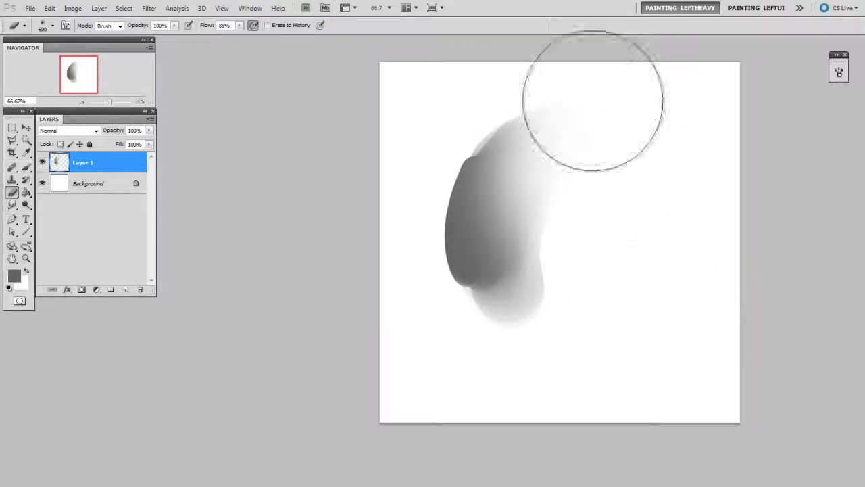
mouse_move(600, 265)
left_mouse_down()
mouse_move(592, 206)
mouse_move(581, 310)
left_mouse_up()
key("bracketleft")
mouse_move(517, 371)
left_mouse_down()
mouse_move(481, 346)
mouse_move(605, 349)
mouse_move(566, 378)
mouse_move(575, 415)
mouse_move(567, 416)
left_mouse_up()
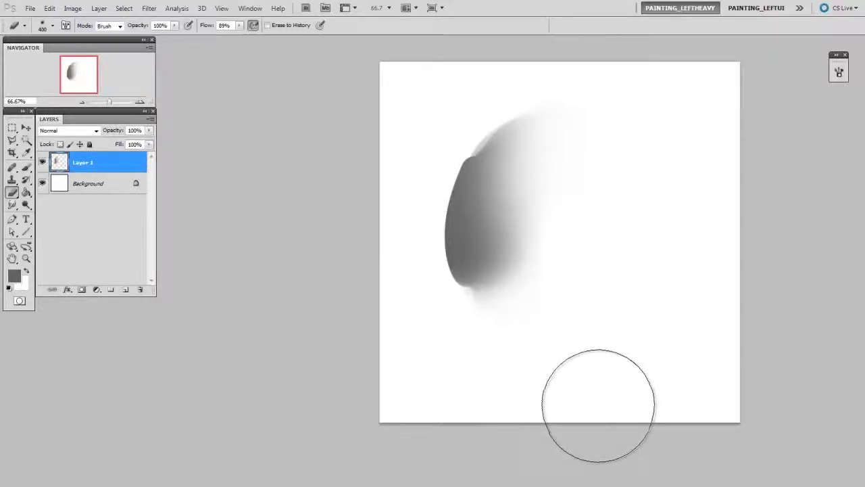
Hide Layer 1, add a new layer, and choose a leaf-shaped brush for it.
left_click(43, 162)
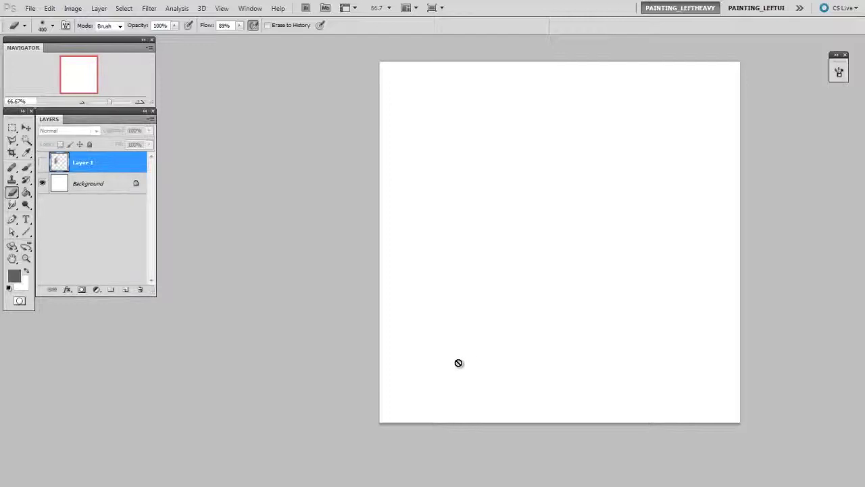
key("ctrl+shift+alt+n")
key("b")
right_click(524, 170)
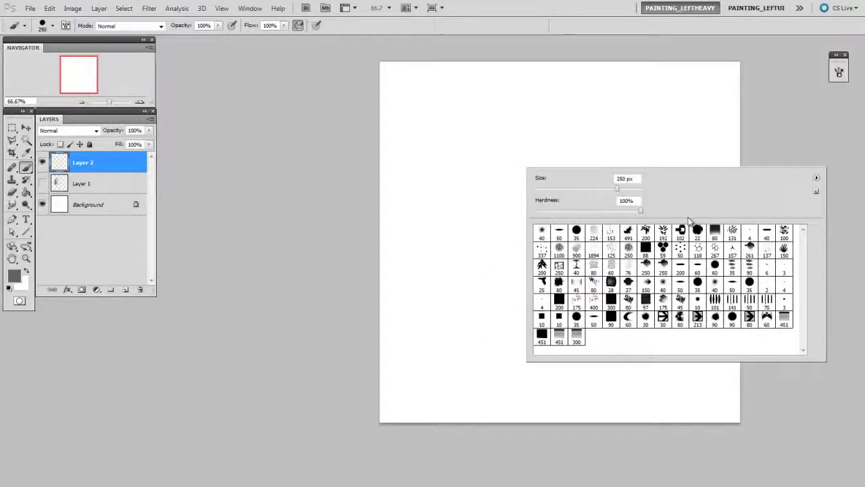
left_click(541, 268)
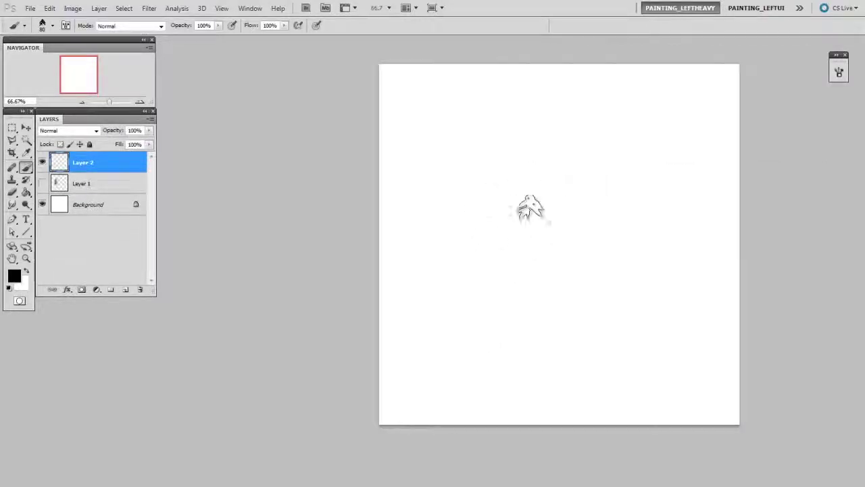
Paint a dense black foliage clump in the middle of the canvas with the leaf brush, varying its size.
mouse_move(527, 207)
left_mouse_down()
mouse_move(562, 245)
mouse_move(583, 218)
mouse_move(547, 198)
mouse_move(598, 235)
mouse_move(560, 202)
mouse_move(532, 216)
mouse_move(534, 277)
mouse_move(519, 254)
mouse_move(521, 274)
mouse_move(587, 289)
mouse_move(541, 159)
mouse_move(504, 223)
mouse_move(541, 216)
mouse_move(565, 153)
mouse_move(540, 173)
mouse_move(585, 234)
mouse_move(600, 226)
mouse_move(593, 194)
mouse_move(616, 247)
mouse_move(605, 196)
mouse_move(569, 154)
mouse_move(558, 229)
mouse_move(558, 138)
mouse_move(510, 212)
mouse_move(497, 257)
mouse_move(467, 274)
mouse_move(481, 261)
mouse_move(517, 297)
mouse_move(561, 311)
mouse_move(622, 307)
mouse_move(636, 258)
mouse_move(632, 270)
mouse_move(623, 172)
mouse_move(632, 215)
mouse_move(487, 186)
mouse_move(476, 168)
mouse_move(549, 138)
mouse_move(468, 194)
mouse_move(493, 287)
mouse_move(484, 283)
mouse_move(527, 291)
mouse_move(524, 314)
mouse_move(617, 307)
mouse_move(634, 275)
mouse_move(622, 297)
mouse_move(632, 301)
mouse_move(627, 311)
mouse_move(662, 236)
mouse_move(646, 237)
mouse_move(669, 203)
left_mouse_up()
key("bracketright")
key("bracketright")
key("bracketleft")
key("bracketleft")
key("bracketright")
key("bracketright")
key("bracketright")
key("bracketright")
key("bracketleft")
key("bracketleft")
mouse_move(544, 122)
left_mouse_down()
mouse_move(581, 142)
mouse_move(601, 108)
mouse_move(645, 162)
left_mouse_up()
mouse_move(439, 184)
left_mouse_down()
mouse_move(440, 226)
mouse_move(500, 219)
left_mouse_up()
mouse_move(520, 150)
left_mouse_down()
mouse_move(488, 162)
mouse_move(500, 129)
left_mouse_up()
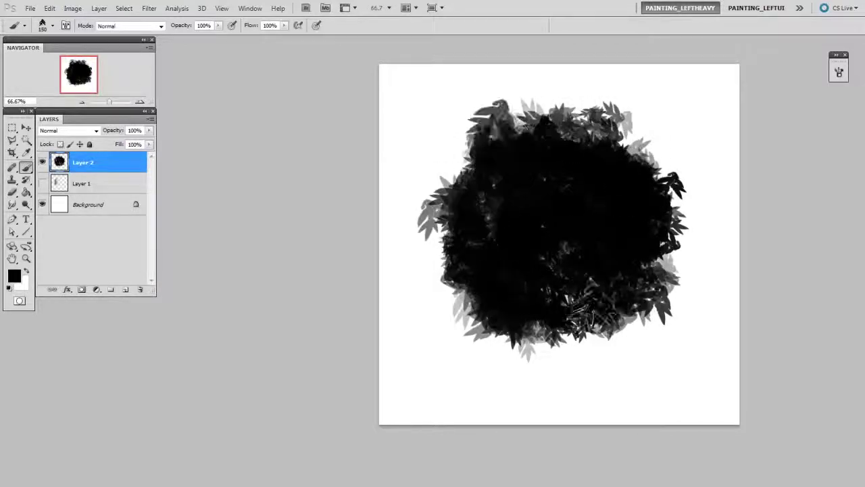
Erase bits of the foliage clump's edge and interior with the 200 px leaf tip, starting at a reduced size of 70 px.
key("e")
right_click(560, 178)
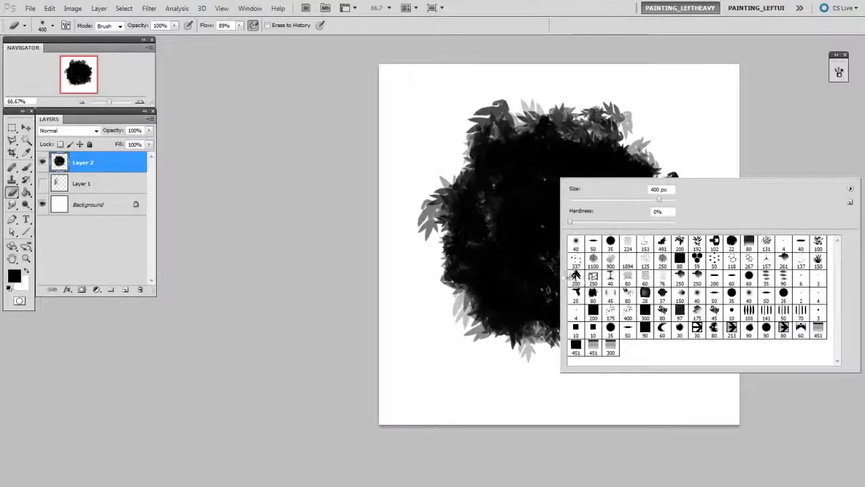
double_click(575, 278)
key("bracketleft")
key("bracketleft")
key("bracketleft")
key("bracketleft")
key("bracketleft")
key("bracketleft")
key("bracketleft")
left_click_drag(636, 143, 665, 169)
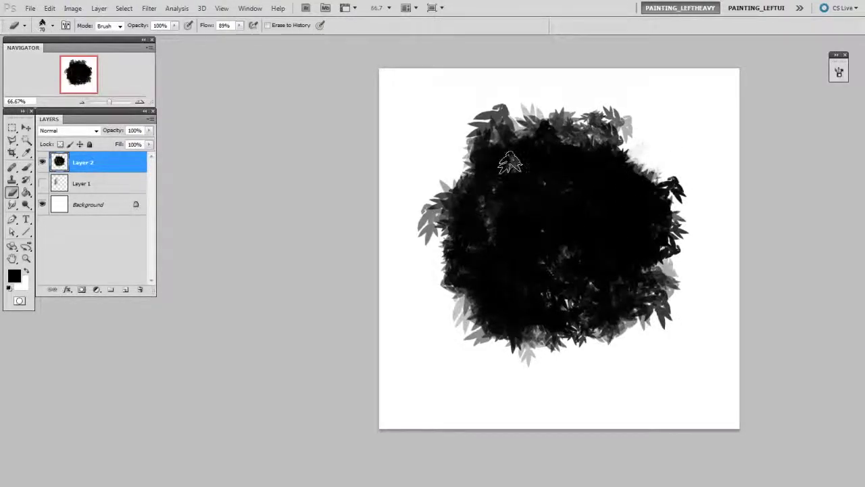
left_click_drag(514, 169, 511, 165)
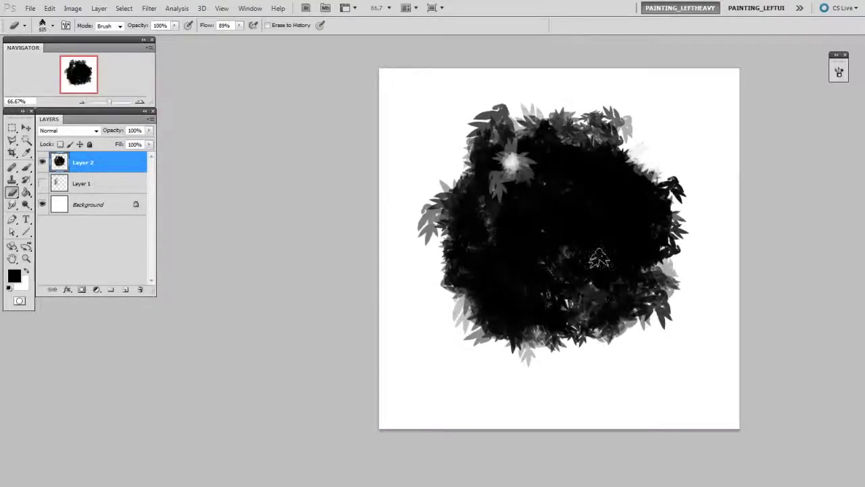
mouse_move(599, 259)
left_mouse_down()
mouse_move(613, 283)
mouse_move(640, 282)
left_mouse_up()
key("bracketright")
Paint black leaves back over parts of the erased foliage with the leaf brush.
key("b")
mouse_move(642, 250)
left_mouse_down()
mouse_move(627, 267)
mouse_move(659, 252)
left_mouse_up()
left_click_drag(523, 180, 536, 154)
mouse_move(466, 284)
left_mouse_down()
mouse_move(460, 277)
mouse_move(473, 267)
mouse_move(460, 270)
mouse_move(490, 254)
mouse_move(475, 261)
mouse_move(492, 284)
left_mouse_up()
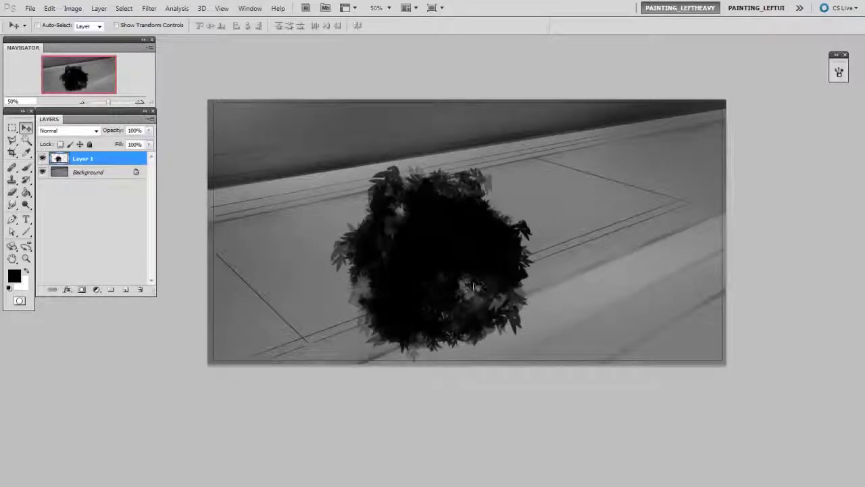
Move the foliage to the left half of the floor image, duplicate it toward the right, and hide Layer 1.
left_click_drag(473, 287, 404, 294)
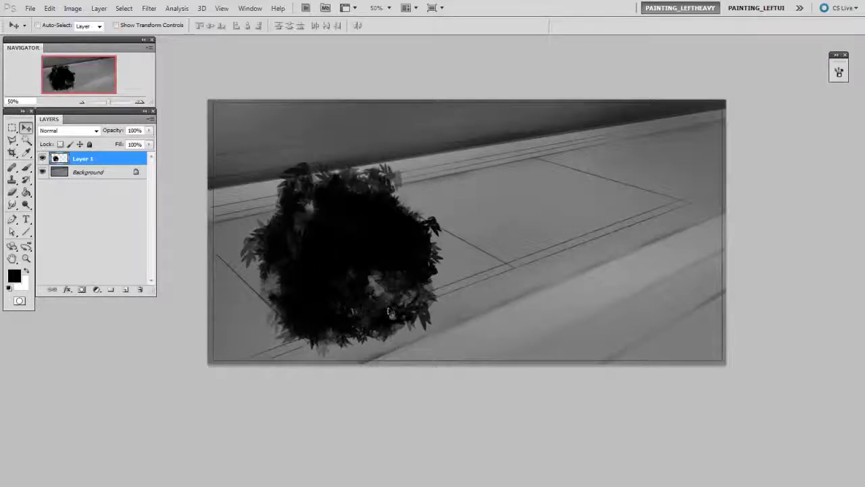
left_click_drag(341, 278, 511, 238)
left_click(42, 172)
Distort the duplicated foliage by its corners so that it lies flat along the floor's perspective.
key("ctrl+t")
right_click(498, 230)
left_click(548, 277)
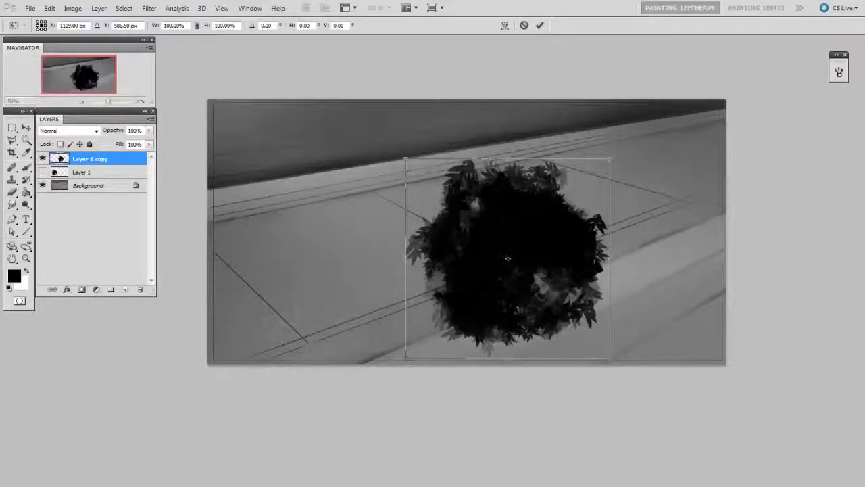
left_click_drag(507, 160, 481, 202)
left_click_drag(493, 260, 442, 219)
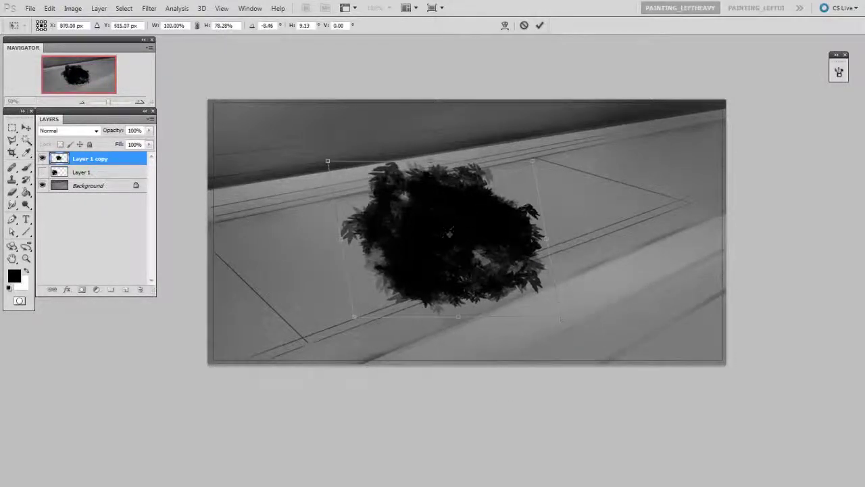
left_click_drag(561, 320, 599, 276)
left_click_drag(533, 160, 506, 152)
left_click_drag(355, 318, 353, 323)
left_click_drag(327, 161, 306, 192)
left_click_drag(602, 278, 662, 247)
left_click_drag(353, 322, 368, 333)
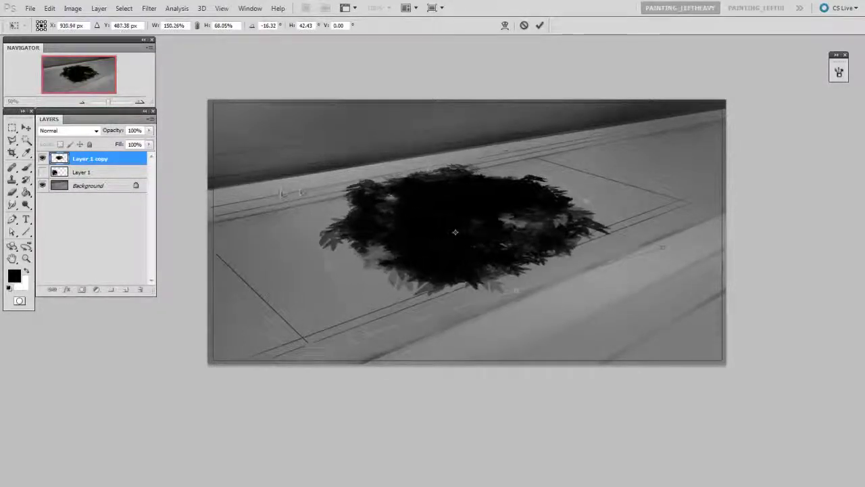
key("Return")
Duplicate the distorted foliage into the image's lower-right corner and scale it to about 116% width and 133% height.
left_click_drag(502, 253, 616, 274)
key("ctrl+t")
left_click_drag(722, 316, 774, 361)
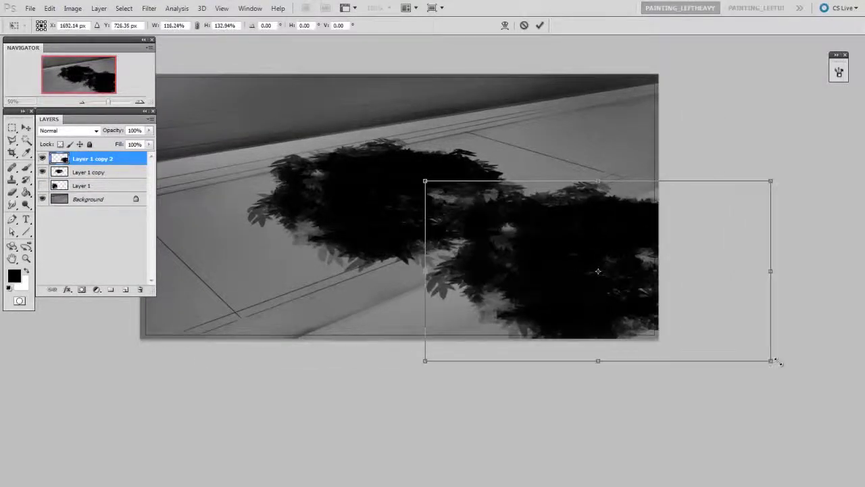
key("Return")
Duplicate the lower-right foliage, rescale the copy, and place it in the image's upper-right corner.
left_click_drag(634, 292, 605, 205)
key("ctrl+t")
left_click_drag(806, 272, 703, 181)
left_click_drag(681, 167, 778, 248)
left_click_drag(736, 215, 734, 189)
key("Return")
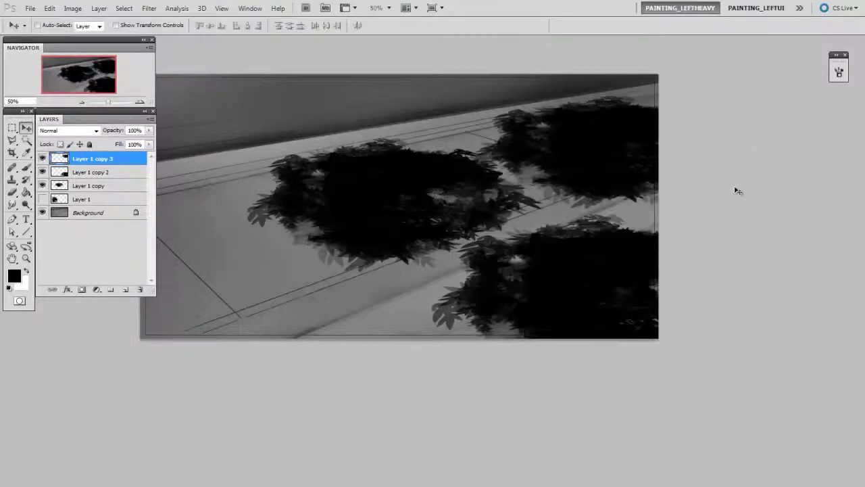
Duplicate the upper-right foliage, shrink the copy, and place it at the top centre of the image.
key("ctrl+j")
key("ctrl+t")
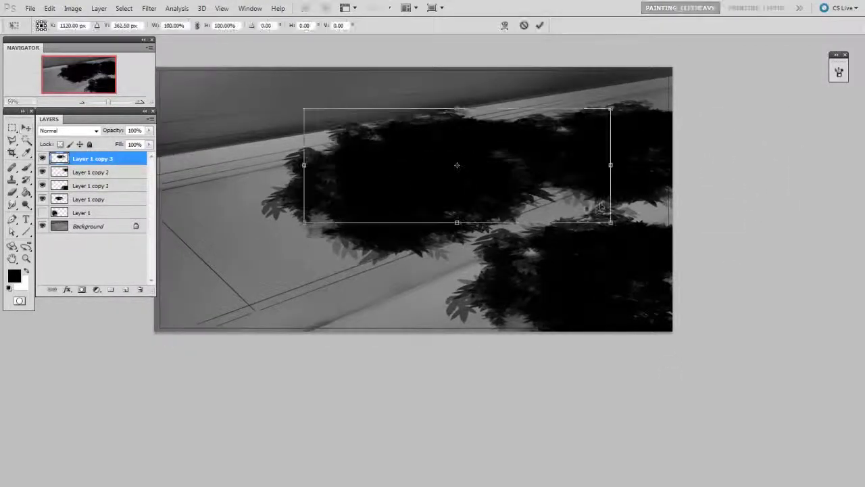
left_click_drag(610, 223, 540, 148)
key("Return")
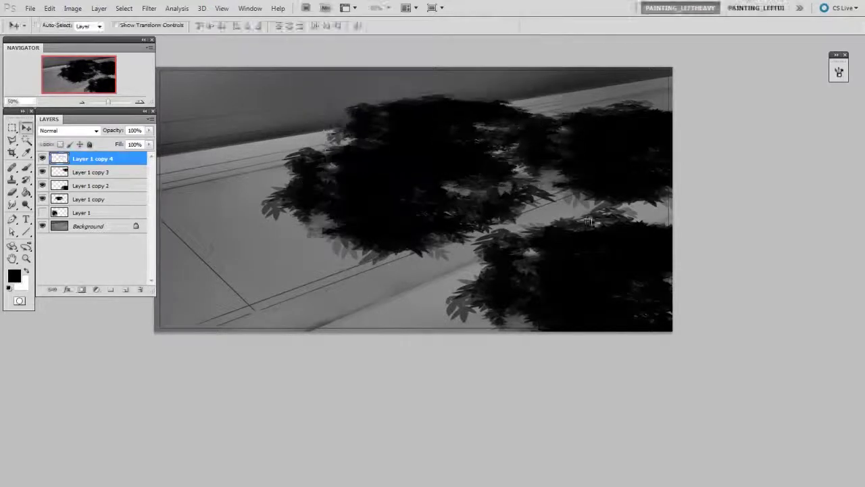
left_click_drag(473, 145, 484, 128)
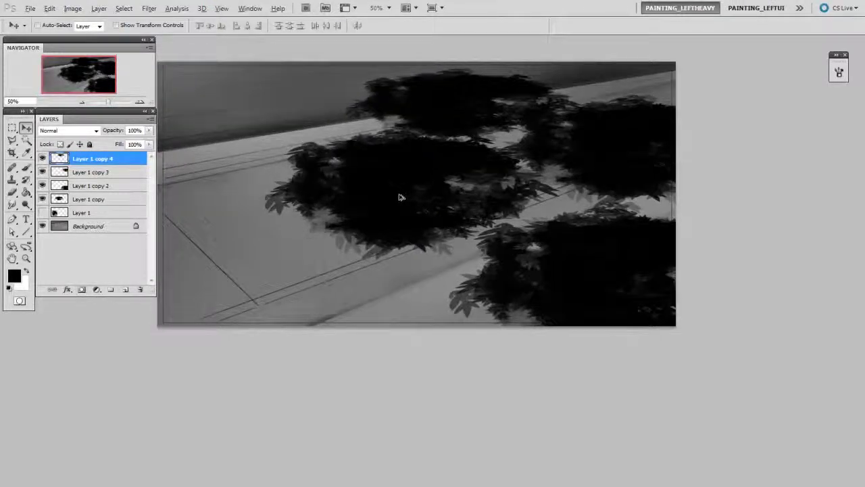
Duplicate the top-centre foliage to the image's upper left and enlarge the copy.
left_click_drag(401, 197, 232, 216)
key("ctrl+t")
left_click_drag(344, 110, 291, 114)
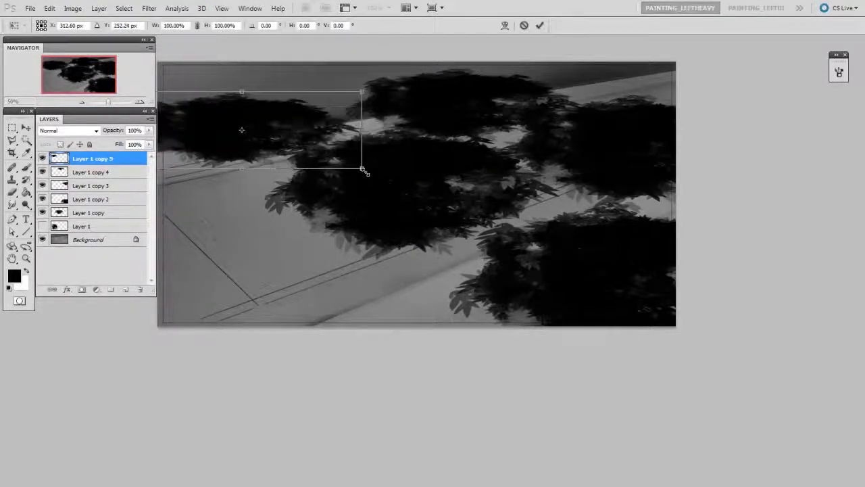
left_click_drag(363, 171, 382, 187)
key("Return")
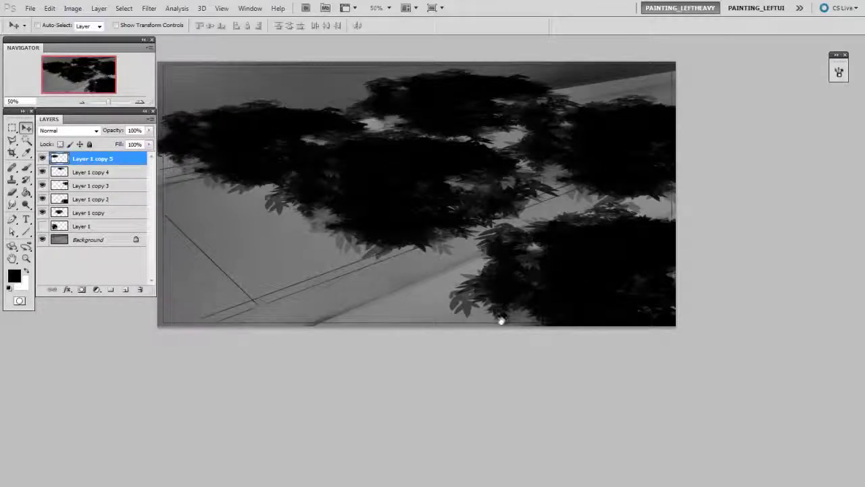
Duplicate the upper-left foliage into the image's lower-left corner and scale it to about 135% width and 244% height.
left_click_drag(489, 323, 544, 307)
left_click_drag(337, 144, 314, 300)
key("ctrl+t")
left_click_drag(435, 240, 446, 314)
left_click_drag(509, 199, 514, 175)
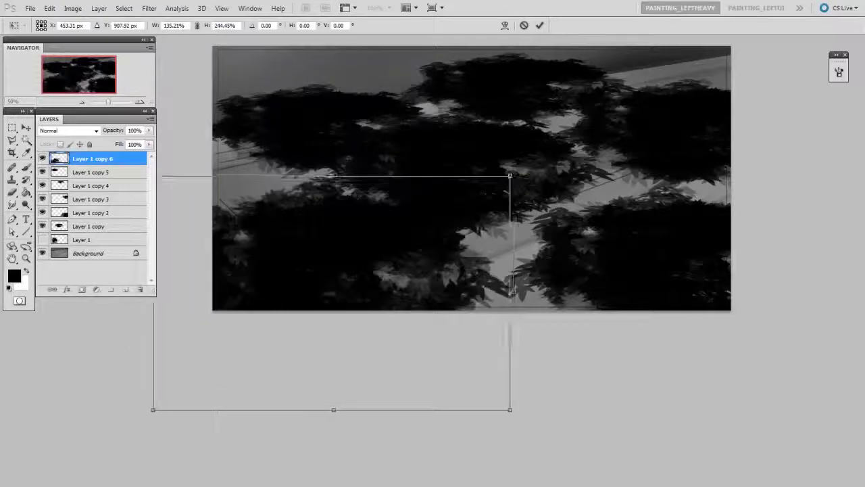
key("Return")
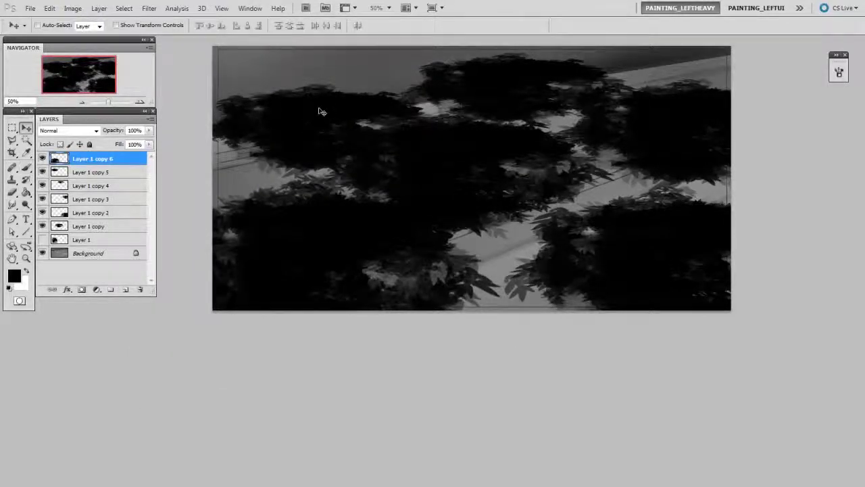
Enlarge the upper-left foliage on Layer 1 copy 5 and extend it over the image's top edge.
key("alt+bracketleft")
key("ctrl+t")
left_click_drag(455, 70, 513, 37)
left_click_drag(473, 102, 442, 110)
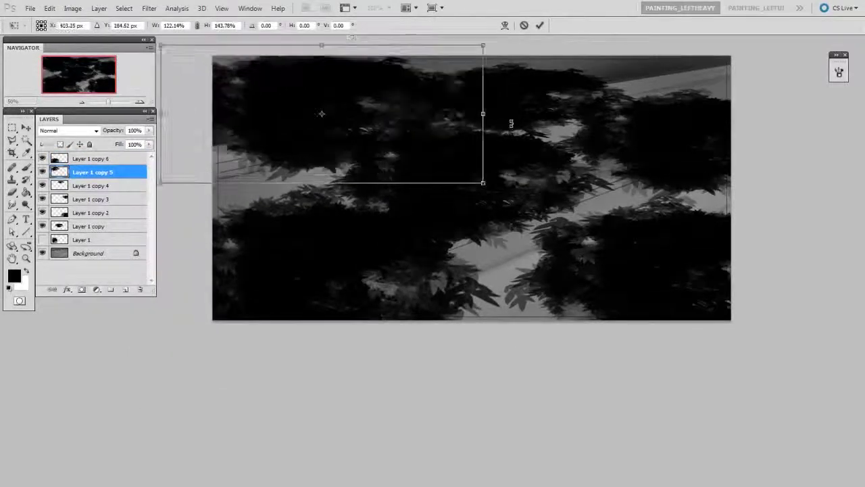
left_click_drag(482, 184, 499, 186)
key("Return")
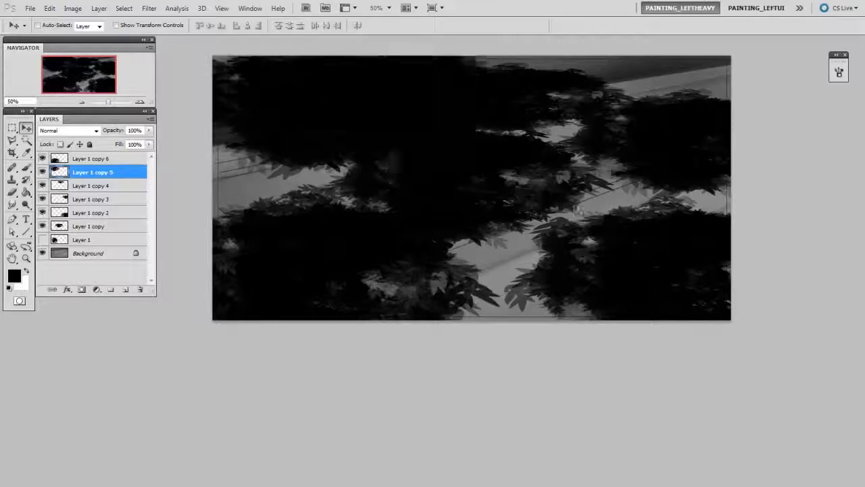
Duplicate Layer 1 copy 5, flatten and slightly rotate the copy, and place it along the image's upper-right edge.
key("ctrl+j")
key("ctrl+t")
left_click_drag(706, 184, 726, 168)
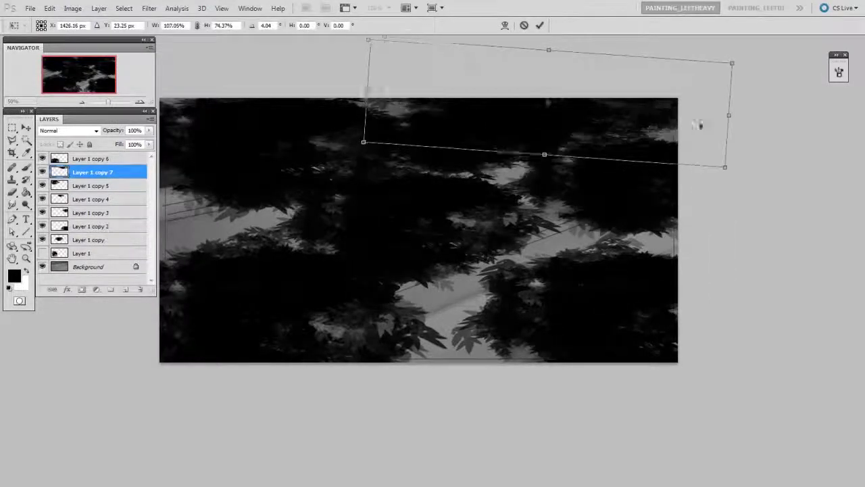
left_click_drag(701, 127, 716, 123)
left_click_drag(763, 156, 764, 149)
key("Return")
Merge all the visible foliage copies, from Layer 1 copy 6 down to Layer 1 copy, into one layer.
left_click_drag(674, 294, 720, 275)
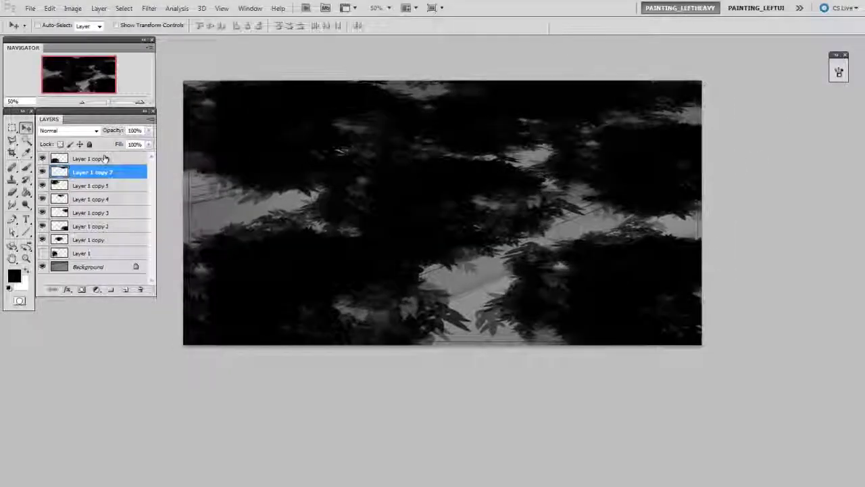
left_click(123, 159)
key("ctrl+e")
key("ctrl+e")
key("ctrl+e")
key("ctrl+e")
key("ctrl+e")
key("ctrl+e")
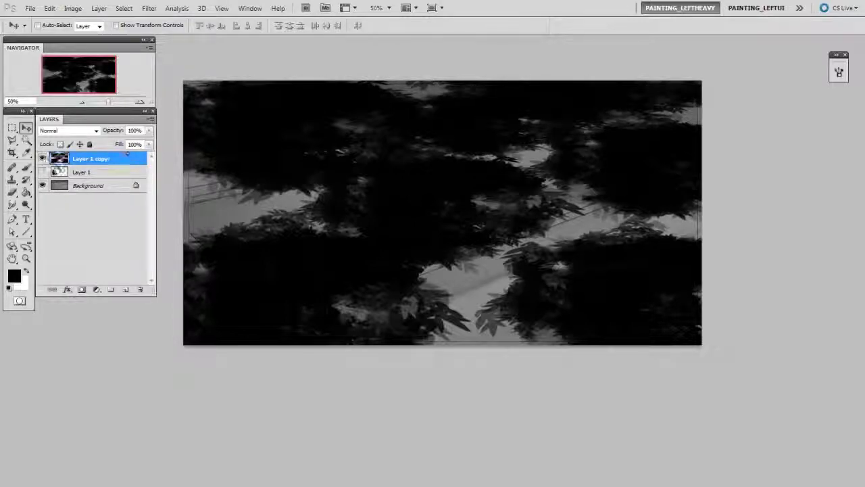
Use the foliage outline of Layer 1 copy as the mask of a new group, and add an empty Multiply layer inside it.
left_click(60, 158, "ctrl")
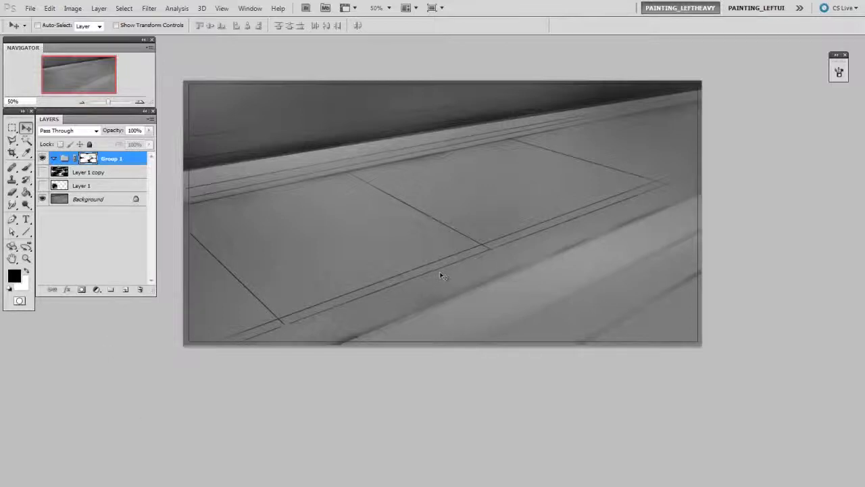
key("ctrl+alt+shift+n")
key("alt+shift+m")
Choose the soft round 40 px brush with 0% hardness for painting inside the masked group.
key("b")
right_click(422, 195)
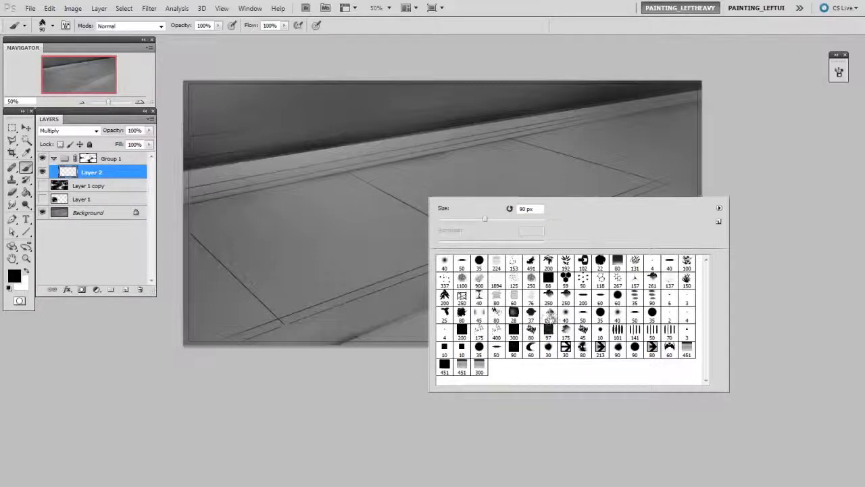
left_click(446, 263)
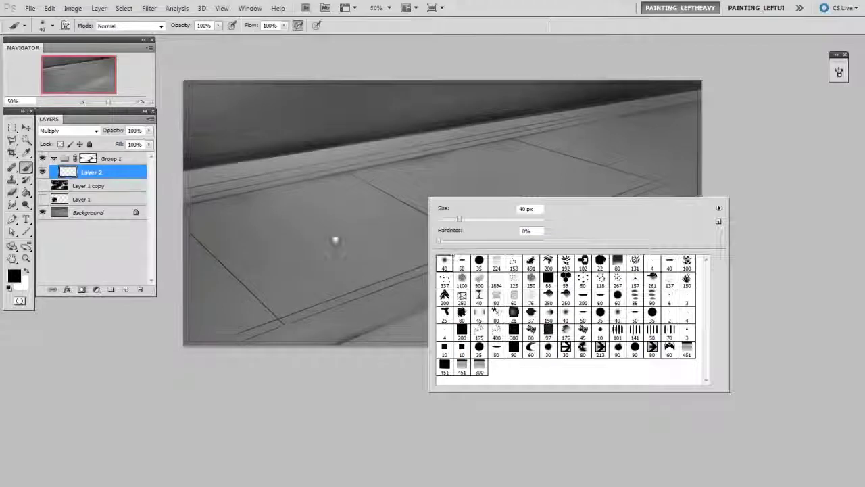
left_click_drag(334, 240, 336, 241)
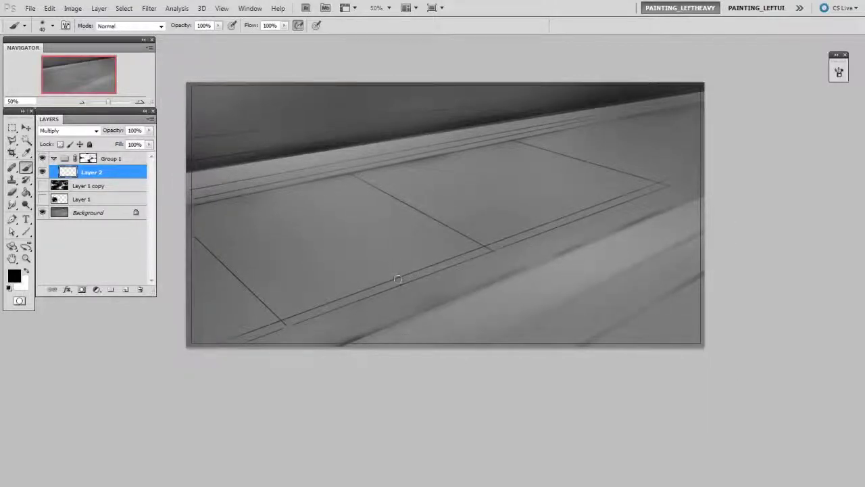
Set the foreground colour to a dark greyish purple, about #4a424f.
left_click(15, 275)
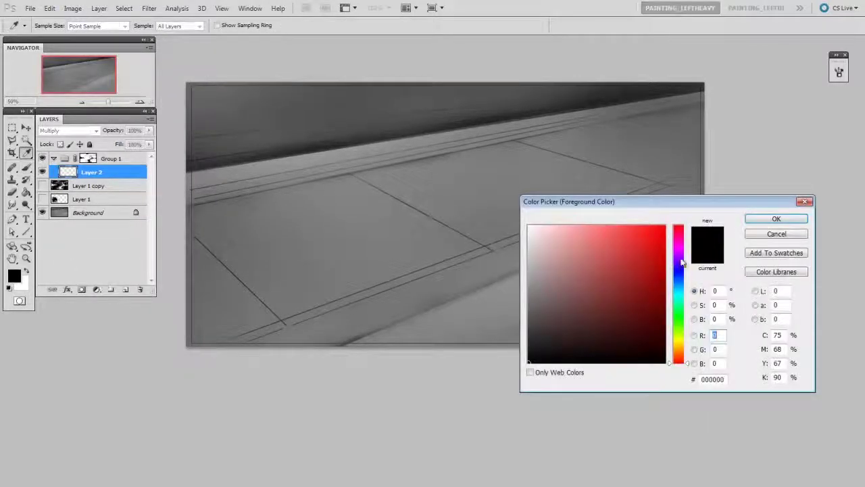
left_click_drag(686, 258, 687, 260)
left_click_drag(557, 288, 556, 326)
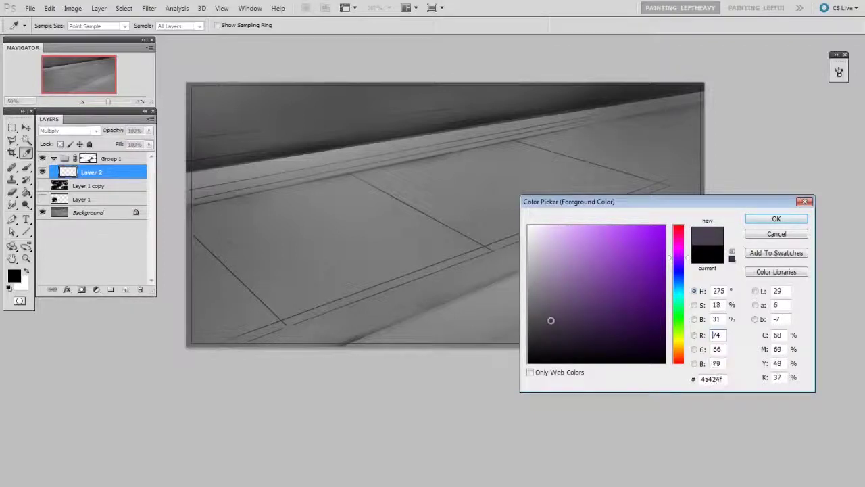
left_click(776, 219)
Reselect the soft round brush, enlarge it, and paint foliage shadow across the image's upper left and centre on Layer 2.
right_click(569, 232)
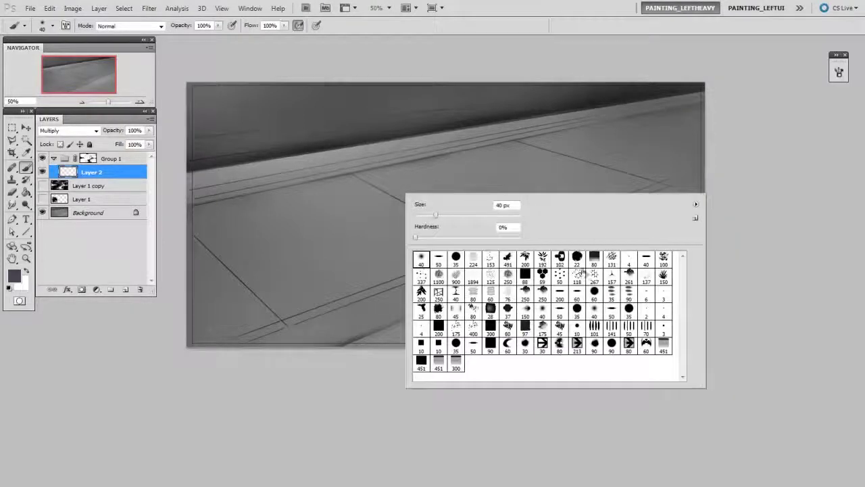
double_click(419, 258)
key("bracketright")
key("bracketright")
key("bracketright")
key("bracketright")
mouse_move(286, 160)
left_mouse_down()
mouse_move(324, 154)
mouse_move(266, 140)
mouse_move(459, 119)
mouse_move(432, 176)
left_mouse_up()
left_click_drag(317, 202, 452, 189)
Enlarge the brush to 700 px and paint shadow over the lower-right foliage and the floor's lower-left area.
key("bracketright")
key("bracketright")
mouse_move(500, 210)
left_mouse_down()
mouse_move(444, 246)
mouse_move(554, 297)
left_mouse_up()
mouse_move(358, 277)
left_mouse_down()
mouse_move(313, 230)
mouse_move(264, 260)
left_mouse_up()
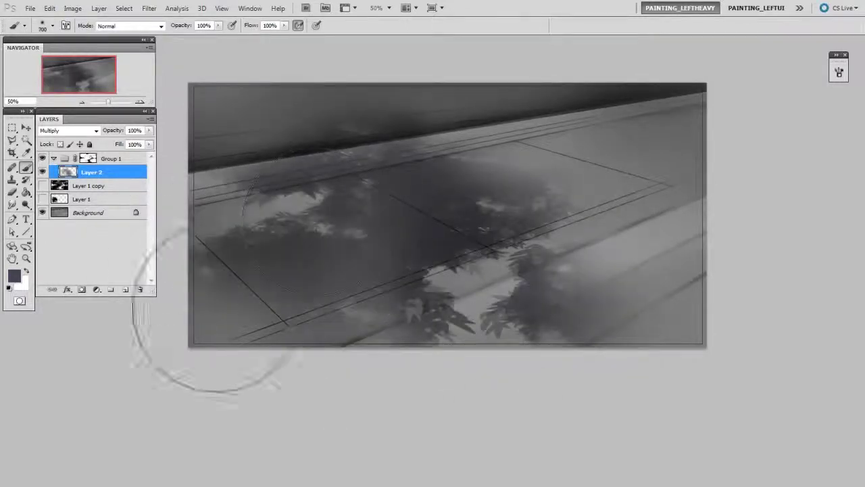
left_click_drag(218, 313, 250, 324)
Paint shadow into the foliage along the image's right side with a 500 px brush.
mouse_move(622, 179)
left_mouse_down()
mouse_move(602, 176)
mouse_move(629, 139)
left_mouse_up()
left_click_drag(554, 176, 683, 182)
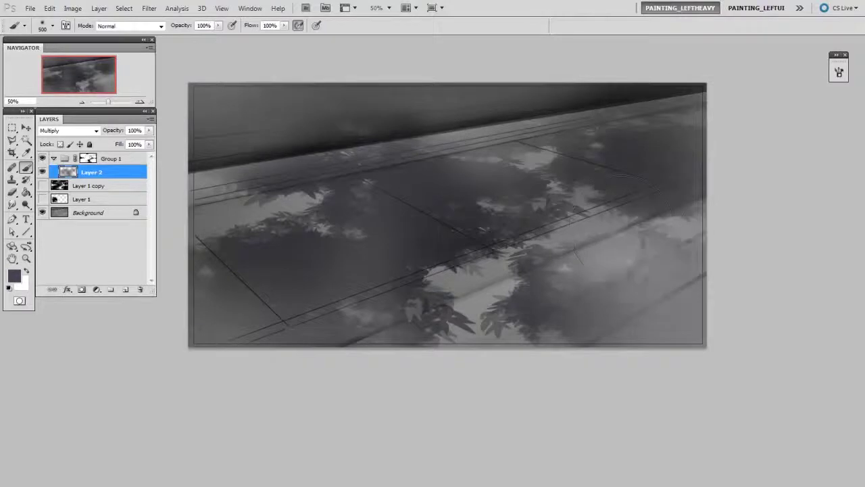
mouse_move(702, 233)
left_mouse_down()
mouse_move(632, 287)
mouse_move(689, 291)
left_mouse_up()
Resize the soft brush and paint foliage shadow along the dark wall strip and over the floor's upper centre.
key("bracketright")
key("bracketright")
key("bracketleft")
key("bracketleft")
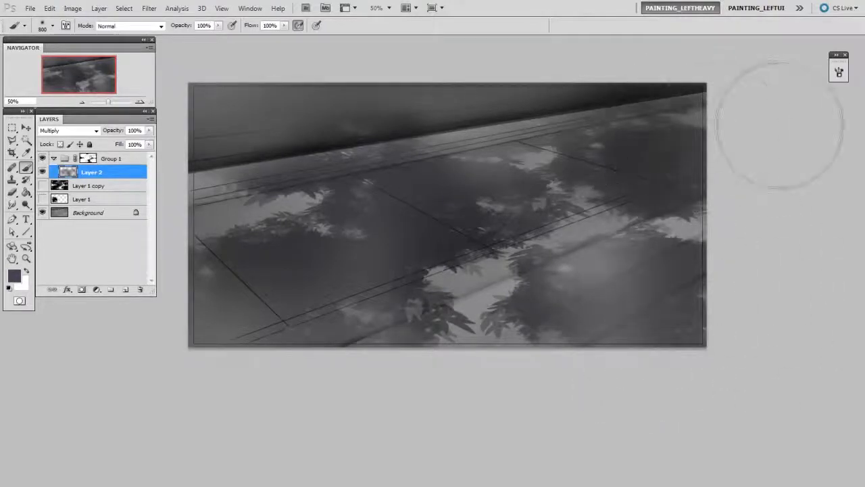
mouse_move(669, 128)
left_mouse_down()
mouse_move(382, 127)
mouse_move(325, 111)
left_mouse_up()
left_click_drag(500, 176, 541, 168)
key("bracketleft")
left_click_drag(248, 115, 338, 114)
Deepen the shadow at the wall's left end, in the image's lower corners and at its upper right with a large soft brush.
key("bracketright")
key("bracketright")
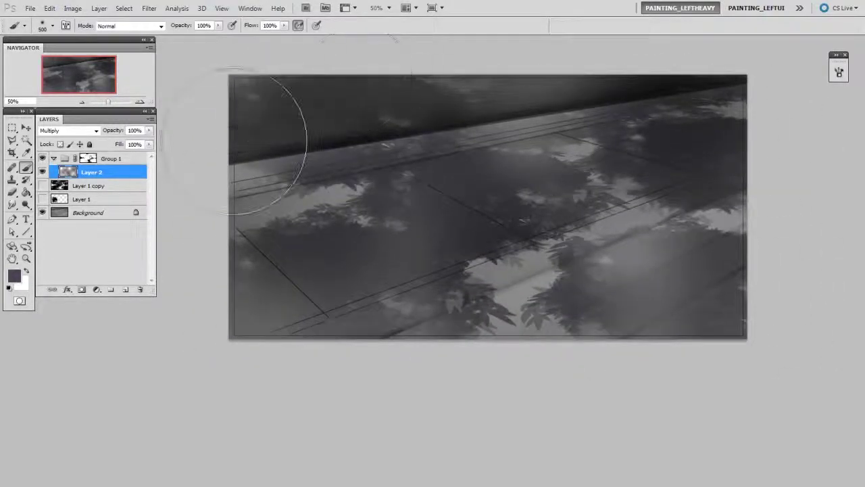
left_click_drag(234, 141, 372, 112)
key("bracketright")
left_click_drag(169, 284, 372, 294)
left_click_drag(693, 321, 635, 263)
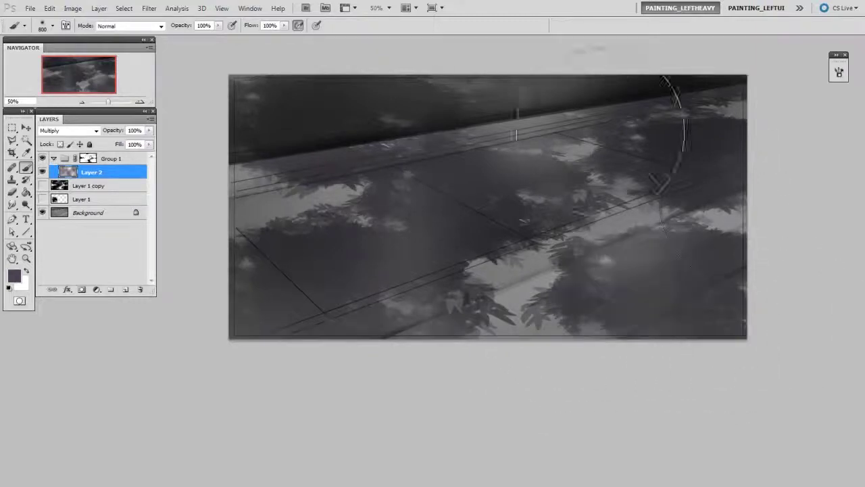
left_click_drag(600, 131, 537, 127)
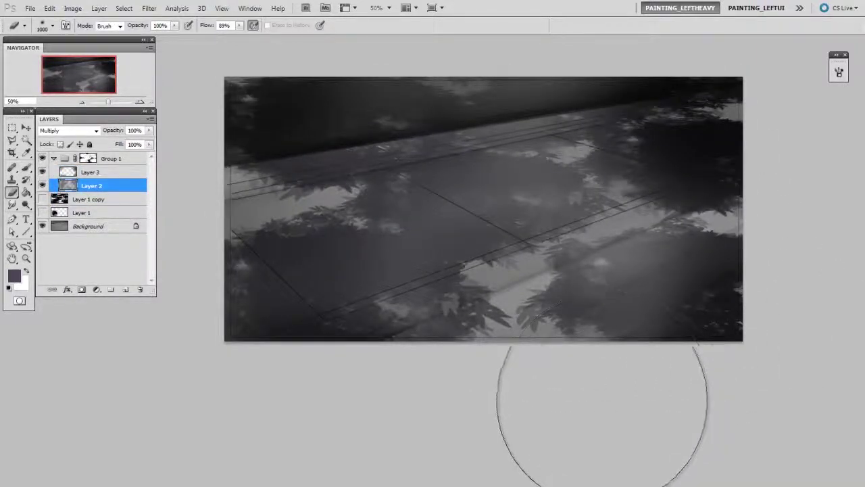